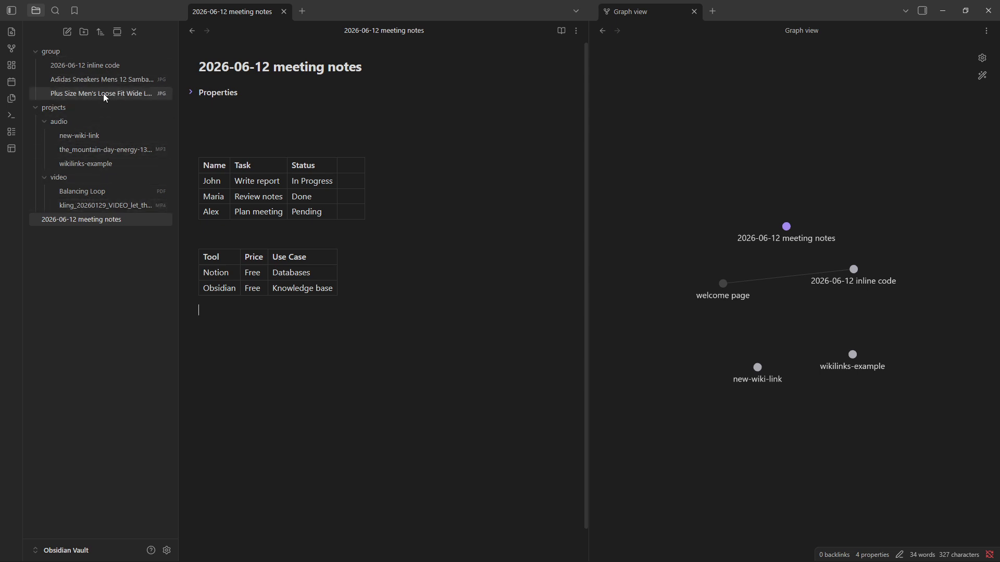
# Open the 2026-06-12 inline code note and view its embedded video in full screen, then return to the note.
pyautogui.click(104, 69)
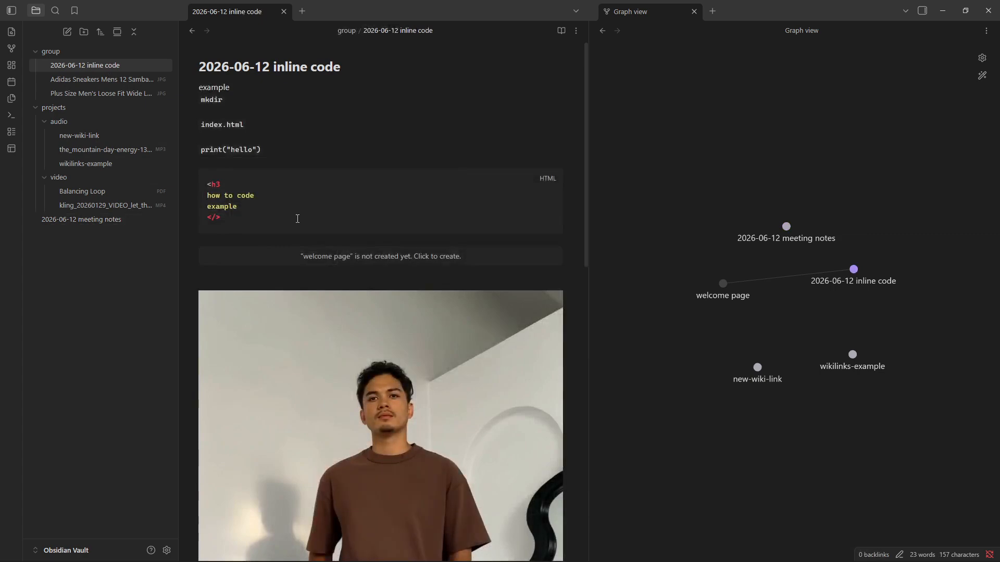
pyautogui.scroll(-4, 355, 207)
pyautogui.click(352, 207)
pyautogui.scroll(-9, 352, 208)
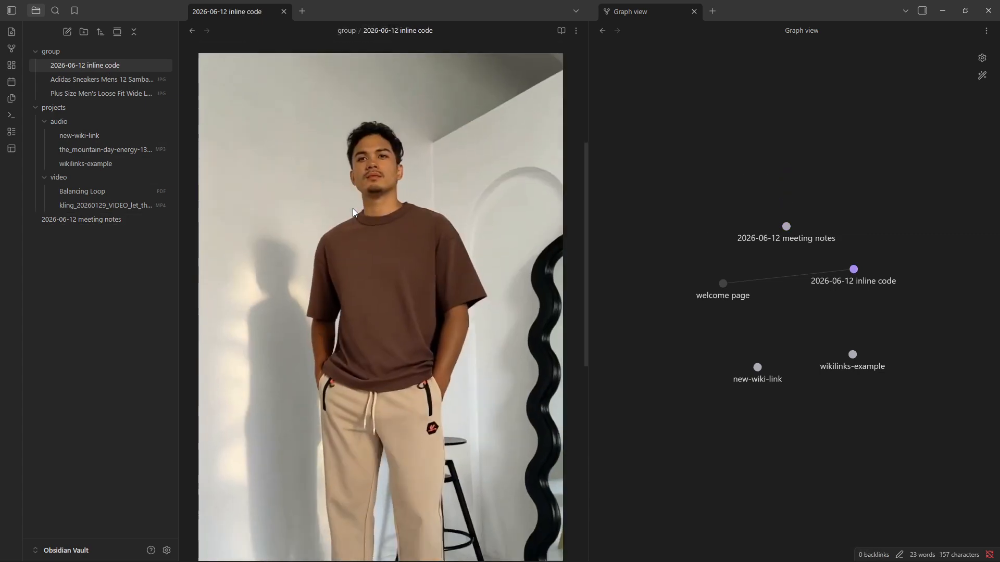
pyautogui.doubleClick(352, 207)
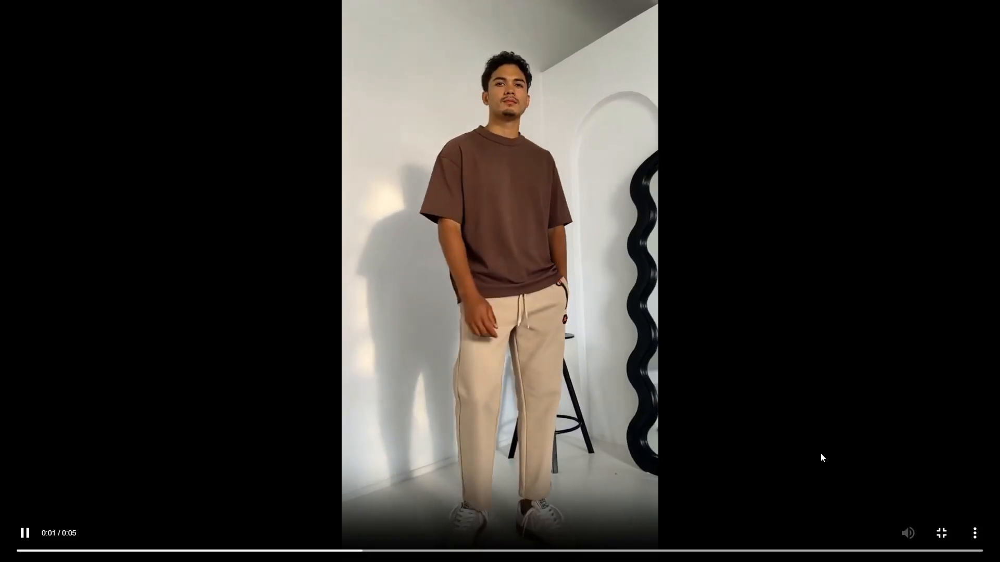
pyautogui.press('Escape')
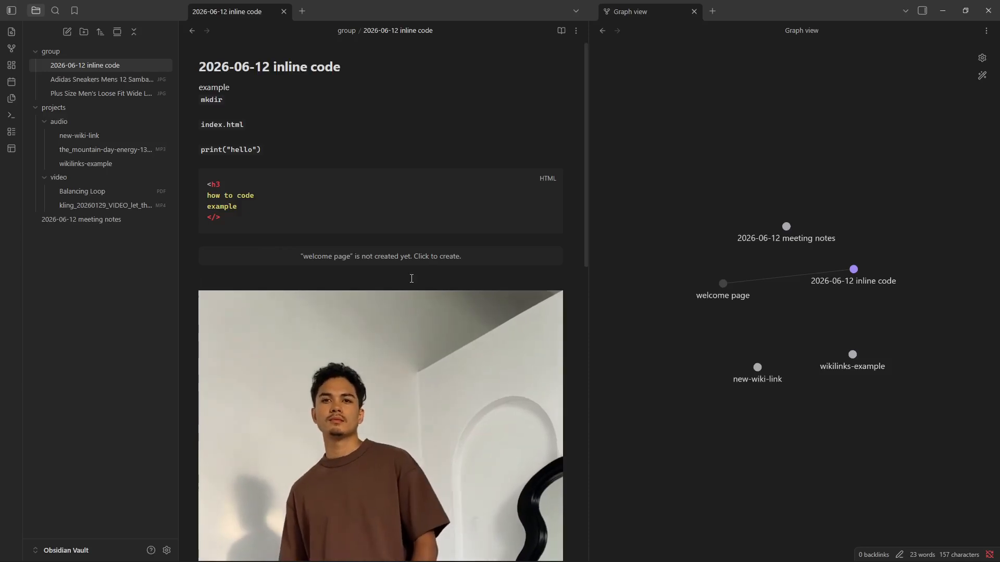
# Create the missing welcome page note from its embed and add the tags #project, #idea and #meeting to it.
pyautogui.click(412, 257)
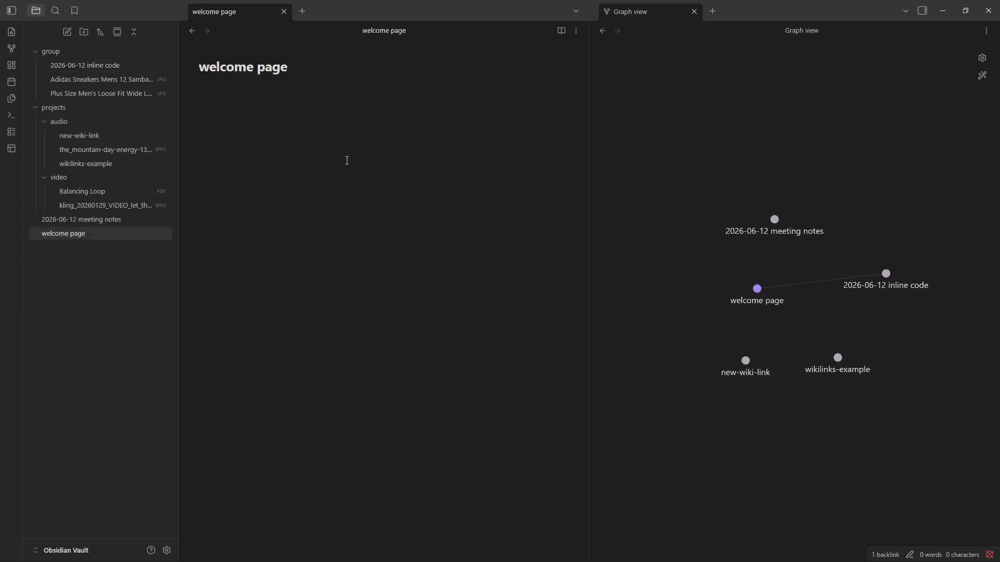
pyautogui.click(346, 103)
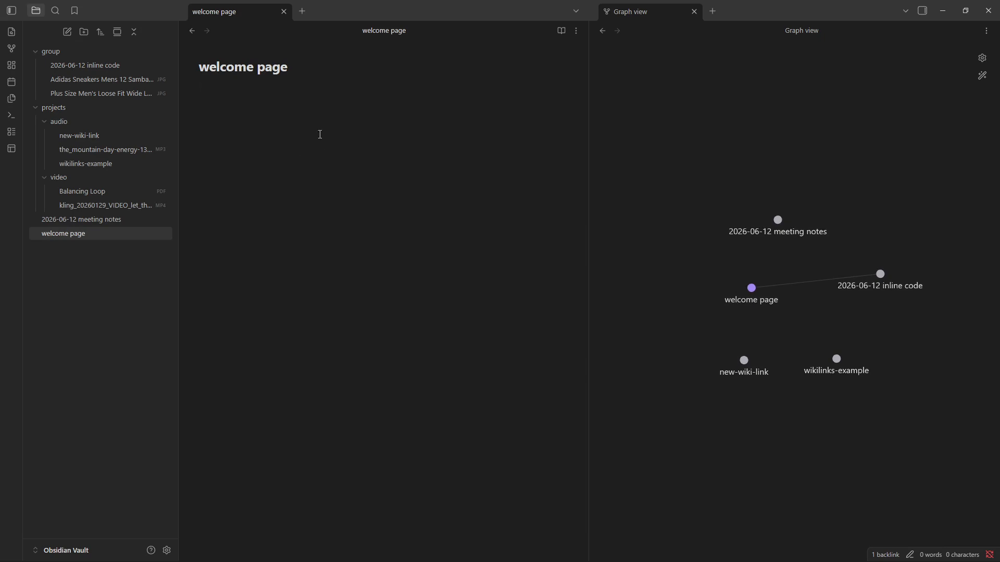
pyautogui.write('#')
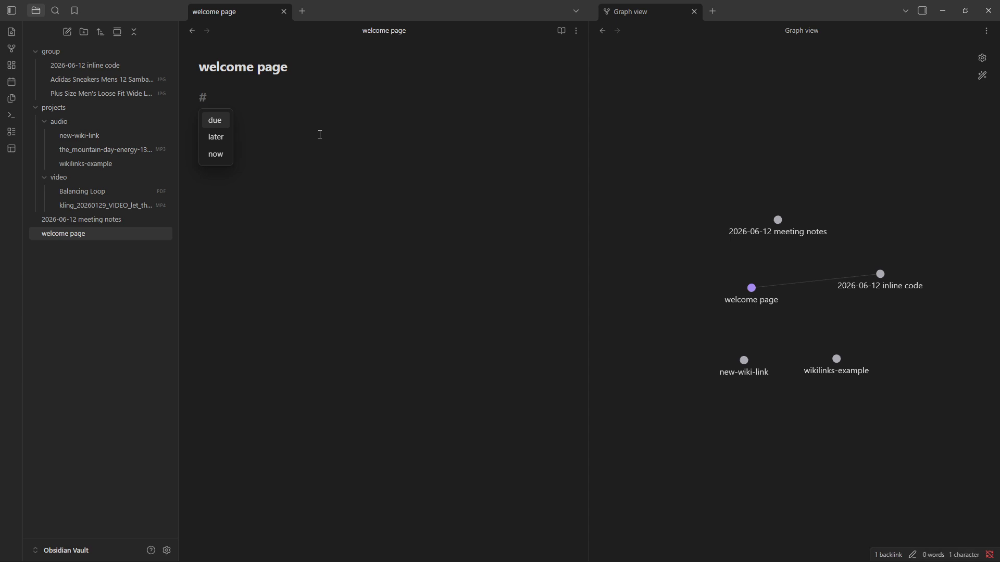
pyautogui.write('prpe')
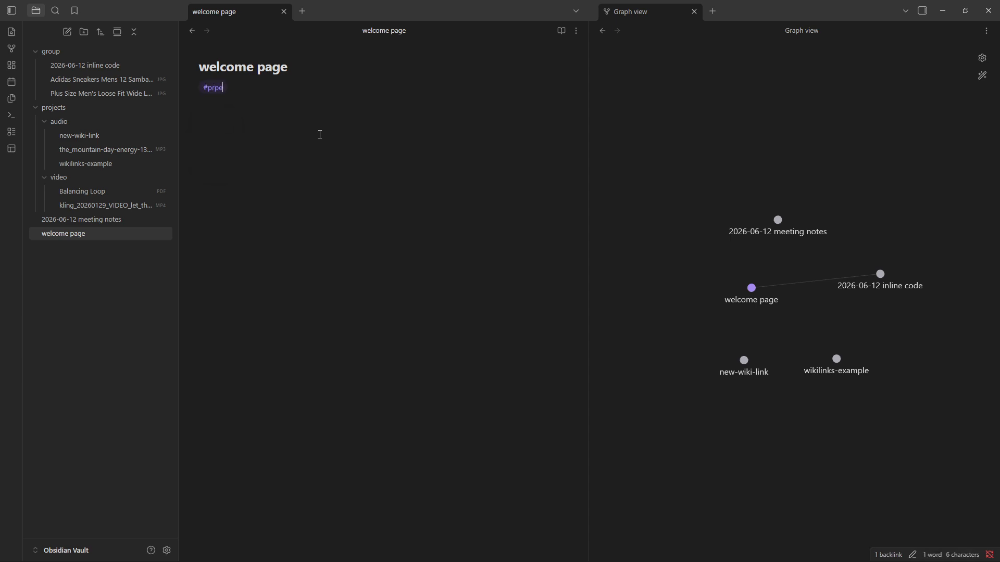
pyautogui.press('BackSpace')
pyautogui.press('BackSpace')
pyautogui.write('oject #')
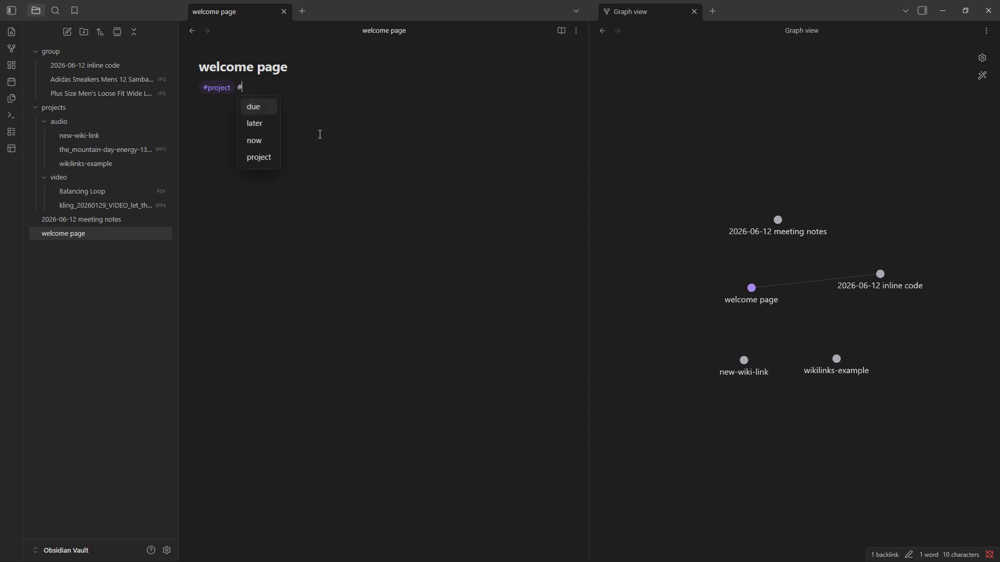
pyautogui.write('idea ')
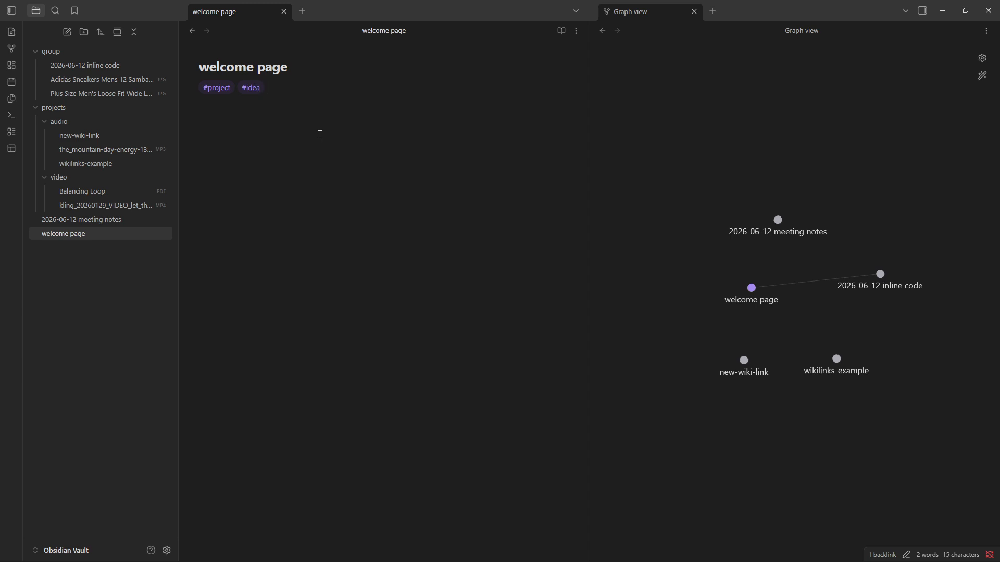
pyautogui.write('#')
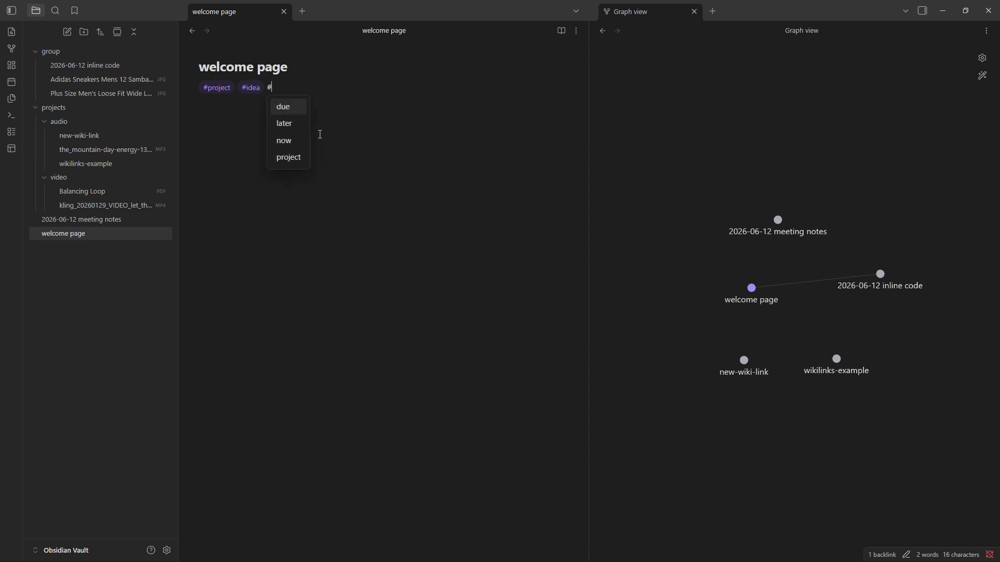
pyautogui.write('meeting')
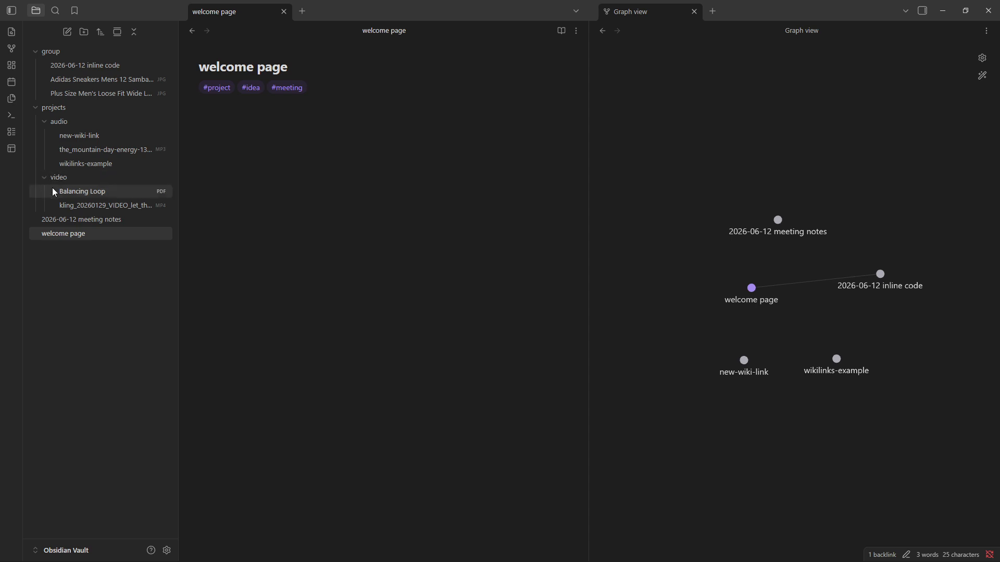
pyautogui.moveTo(207, 91); pyautogui.dragTo(232, 155)
pyautogui.click(237, 108)
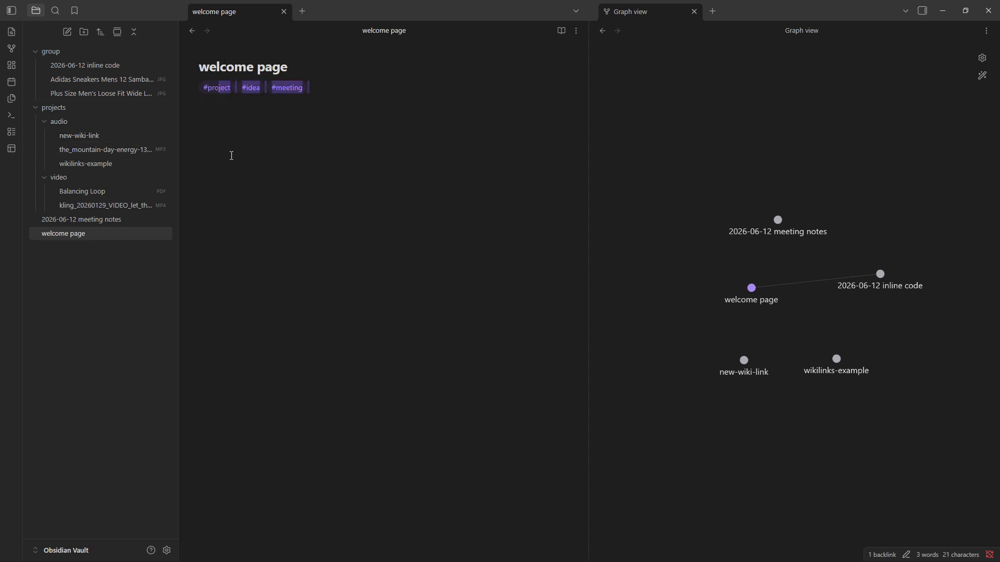
pyautogui.click(233, 159)
pyautogui.moveTo(306, 92); pyautogui.dragTo(232, 176)
pyautogui.moveTo(220, 101)
pyautogui.mouseDown()
pyautogui.moveTo(196, 58)
pyautogui.moveTo(206, 54)
pyautogui.moveTo(220, 92)
pyautogui.mouseUp()
# Add the nested tag #project/web on a new line below the existing tags.
pyautogui.click(256, 143)
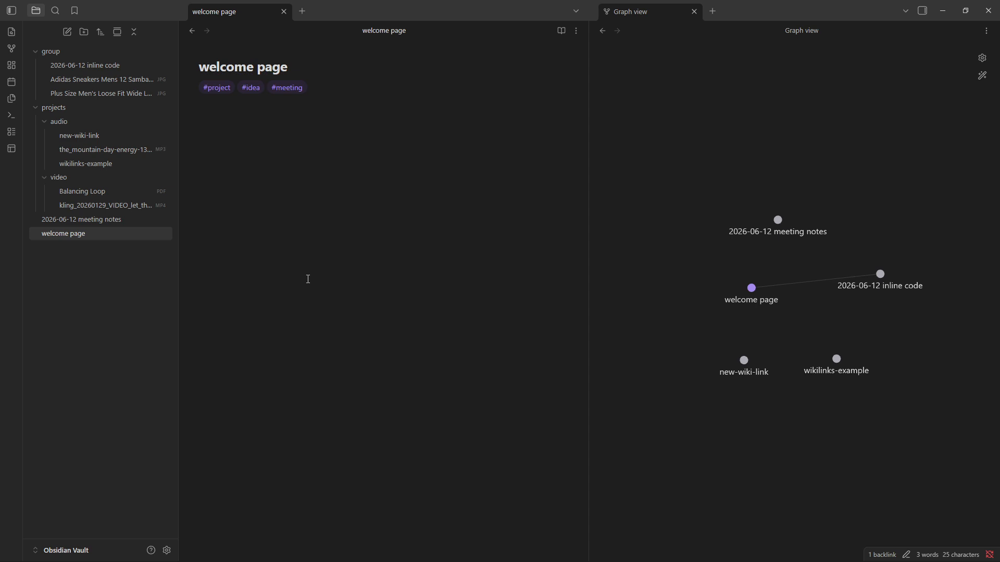
pyautogui.write('#')
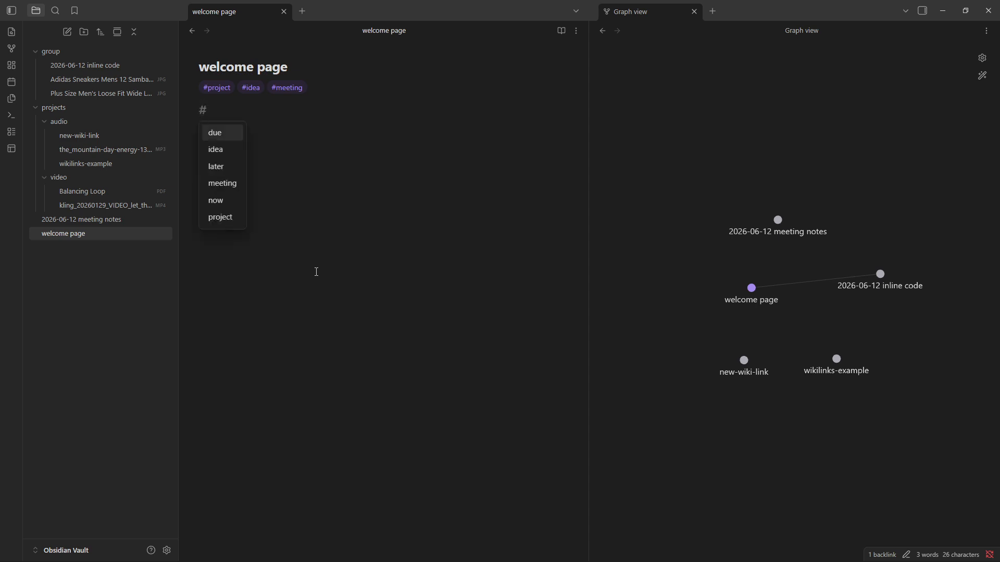
pyautogui.write('projetc')
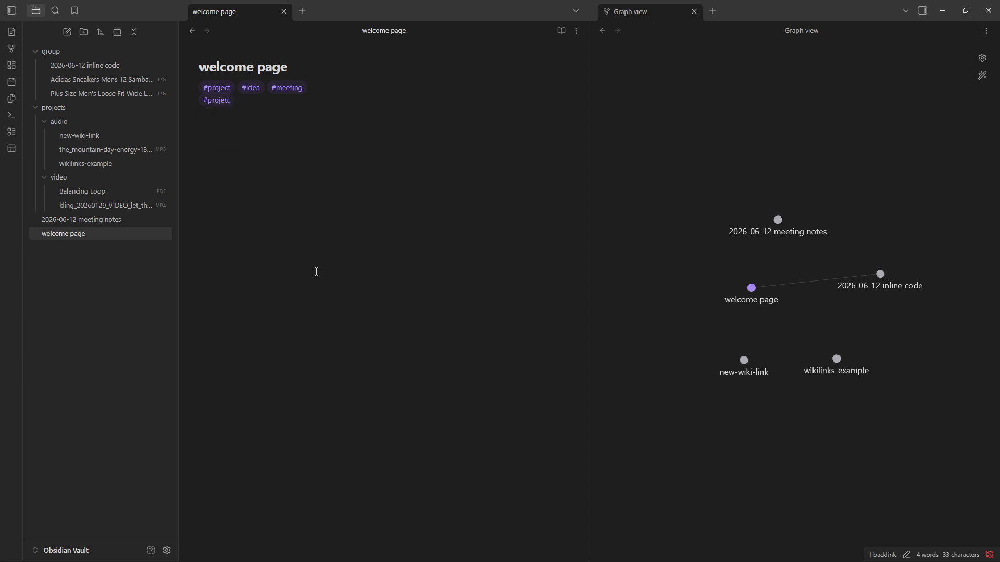
pyautogui.press('BackSpace')
pyautogui.press('BackSpace')
pyautogui.write('ct')
pyautogui.press('Escape')
pyautogui.write('/web')
# Insert a --- divider below the tags and write a "tags:" list with the indented entries work, project and urgent.
pyautogui.write('---')
pyautogui.press('Return')
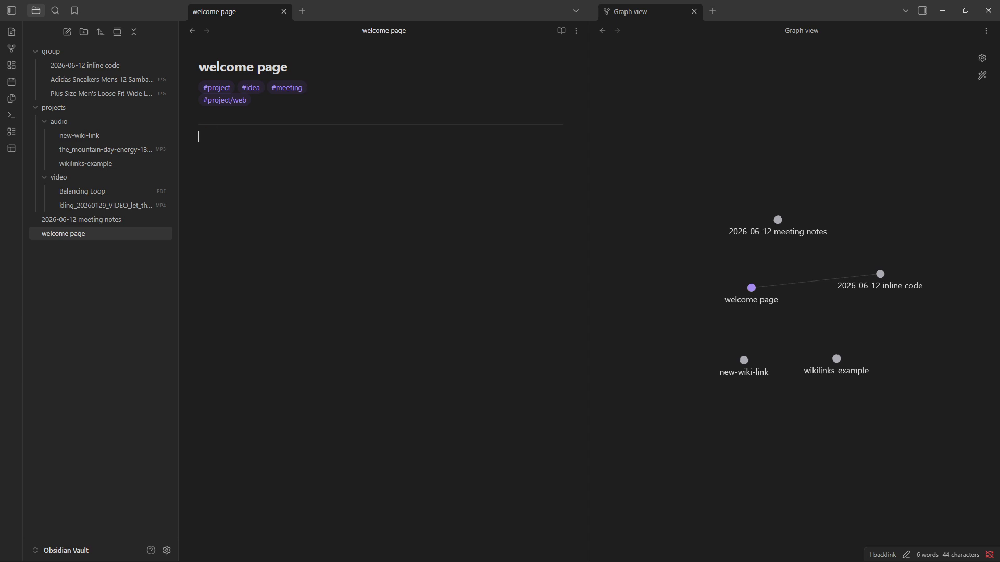
pyautogui.write('tags')
pyautogui.write('work')
pyautogui.press('BackSpace')
pyautogui.press('BackSpace')
pyautogui.press('BackSpace')
pyautogui.press('BackSpace')
pyautogui.press('BackSpace')
pyautogui.press('BackSpace')
pyautogui.write('work')
pyautogui.press('Return')
pyautogui.write('project   - ')
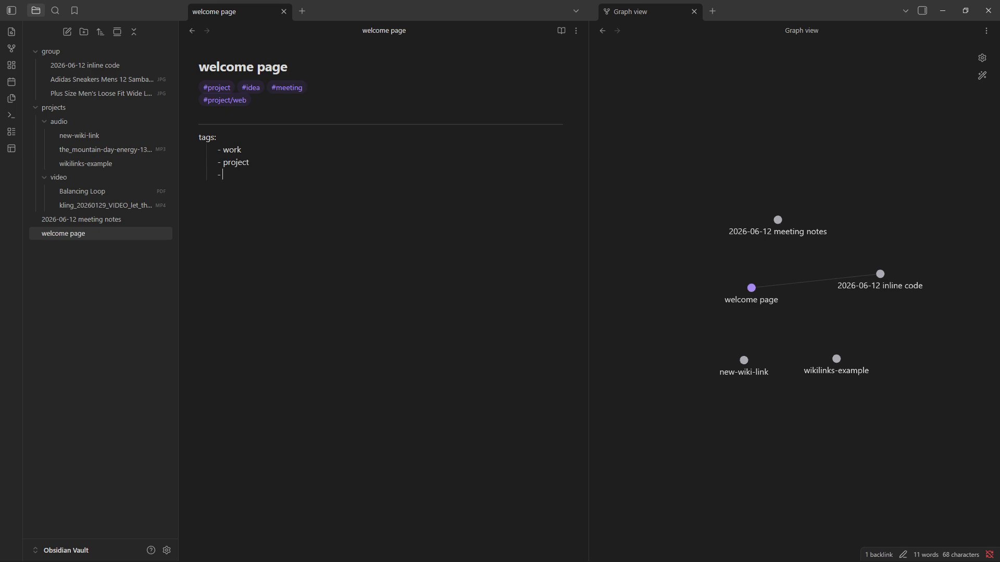
pyautogui.write('urgent')
pyautogui.write('---')
pyautogui.press('BackSpace')
pyautogui.press('BackSpace')
pyautogui.press('BackSpace')
pyautogui.press('BackSpace')
pyautogui.write('---')
pyautogui.press('BackSpace')
pyautogui.press('BackSpace')
# Add a closing --- line below the urgent entry of the tags list.
pyautogui.press('BackSpace')
pyautogui.write('---')
pyautogui.press('BackSpace')
pyautogui.press('BackSpace')
pyautogui.press('BackSpace')
pyautogui.press('BackSpace')
pyautogui.press('BackSpace')
pyautogui.write('-')
pyautogui.press('BackSpace')
pyautogui.press('Return')
pyautogui.write('---')
# Search the vault for "tags" with the search settings shown, then clear the query and return to the file list.
pyautogui.hotkey('ctrl', 'shift', 'f')
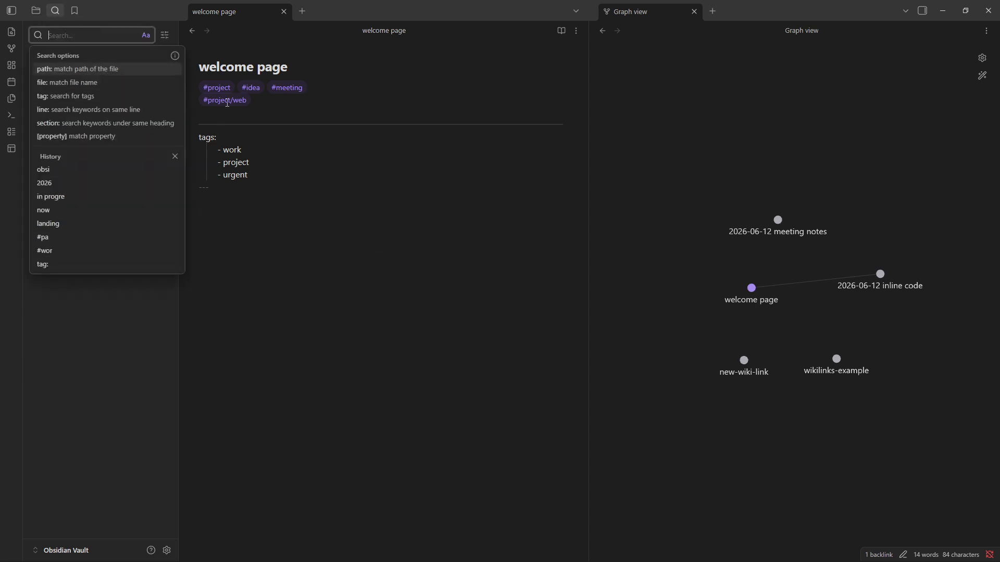
pyautogui.click(164, 35)
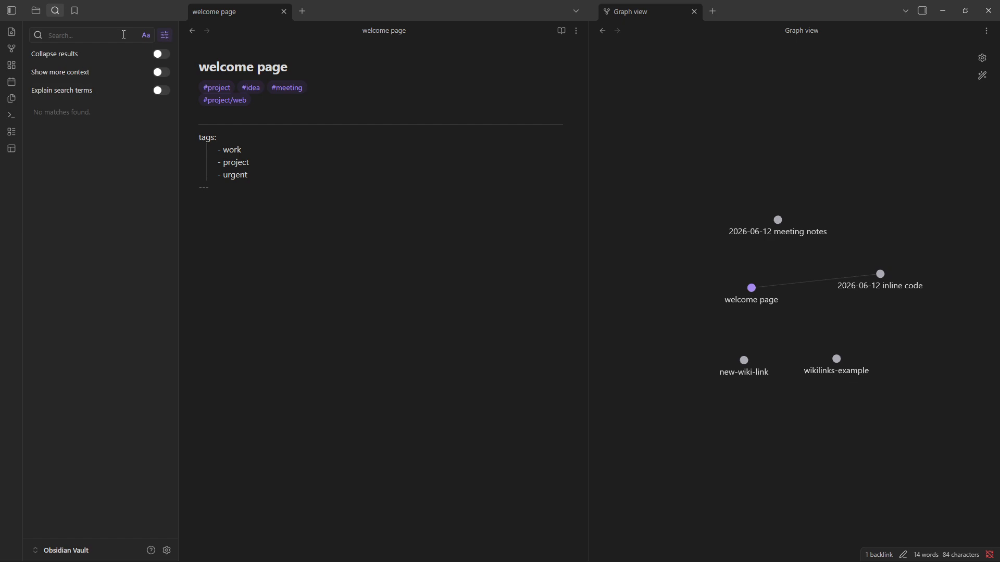
pyautogui.click(89, 35)
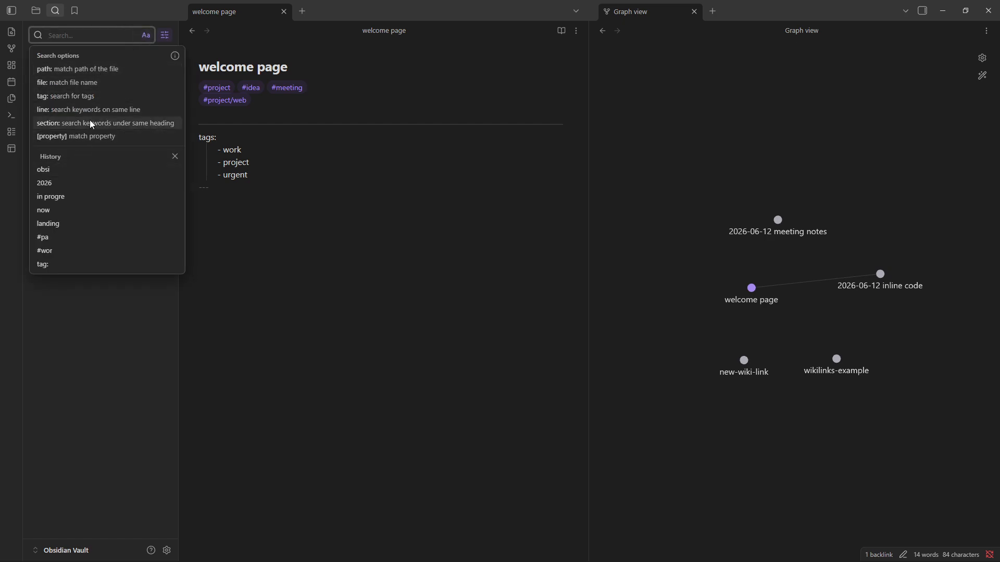
pyautogui.write('tags')
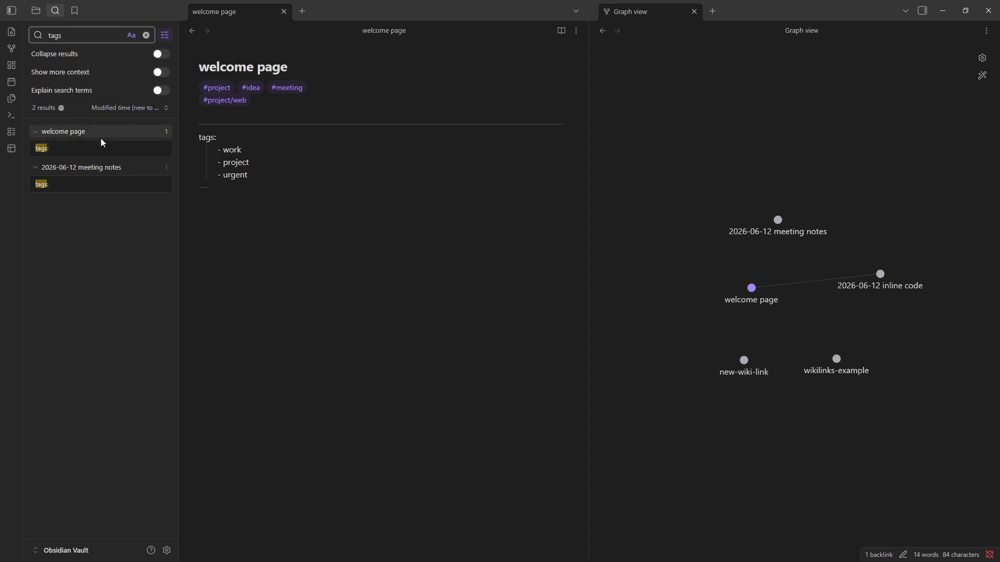
pyautogui.click(146, 35)
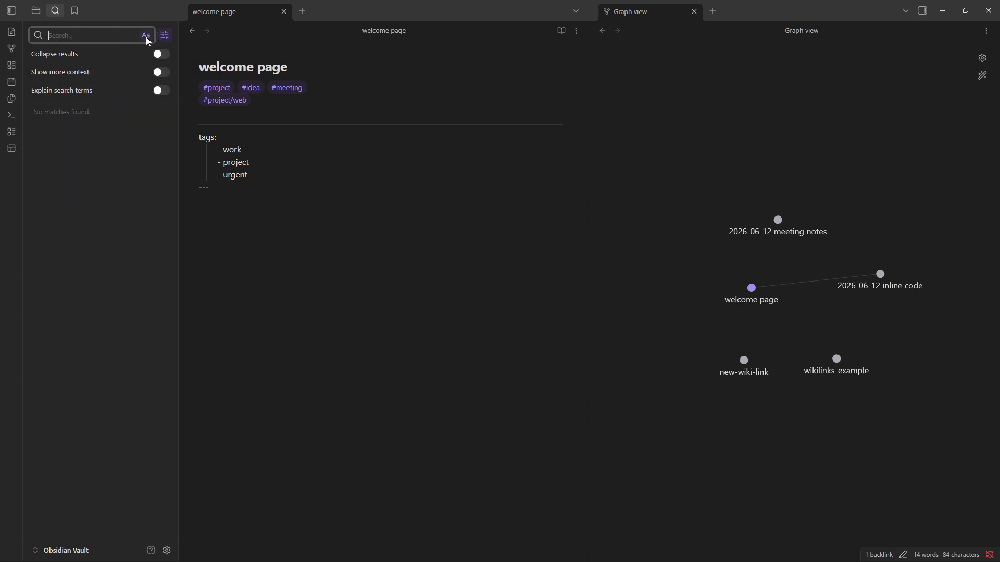
pyautogui.click(164, 35)
pyautogui.click(36, 11)
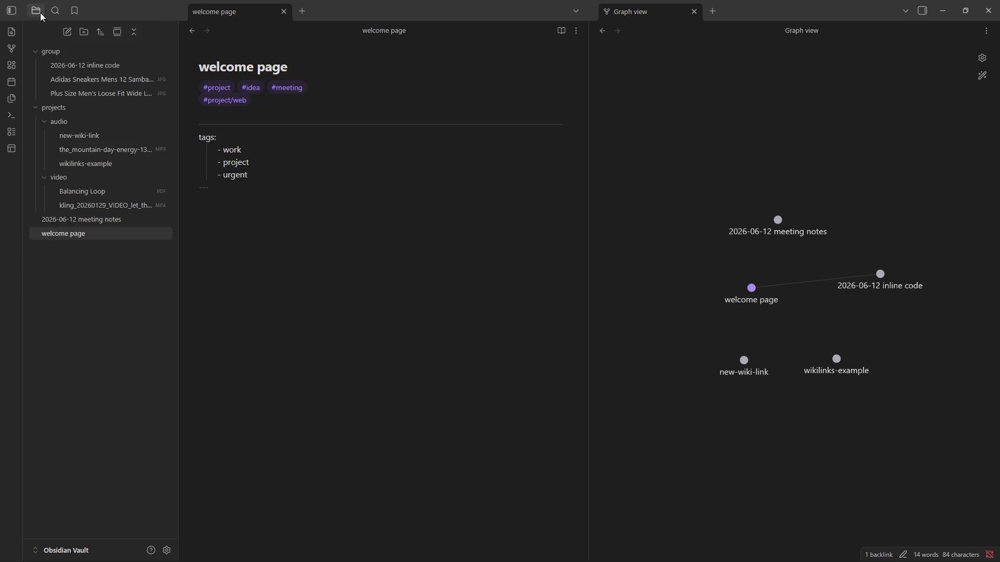
pyautogui.click(97, 32)
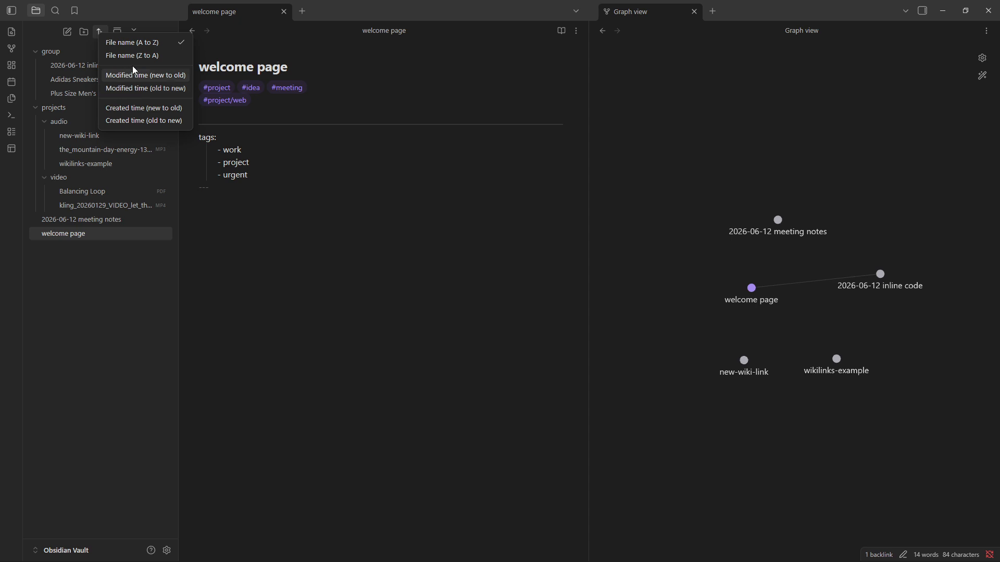
pyautogui.click(75, 311)
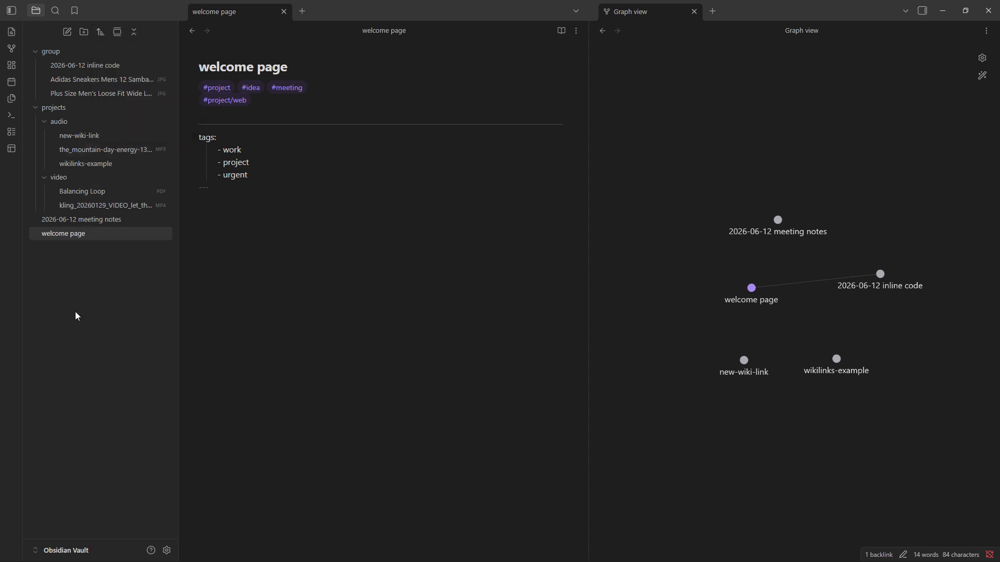
pyautogui.click(56, 11)
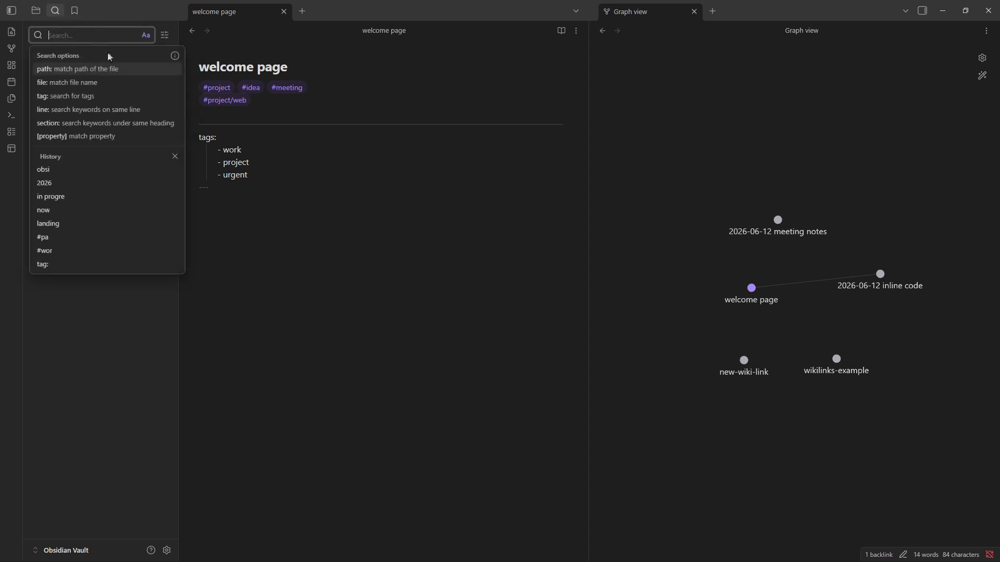
pyautogui.click(165, 35)
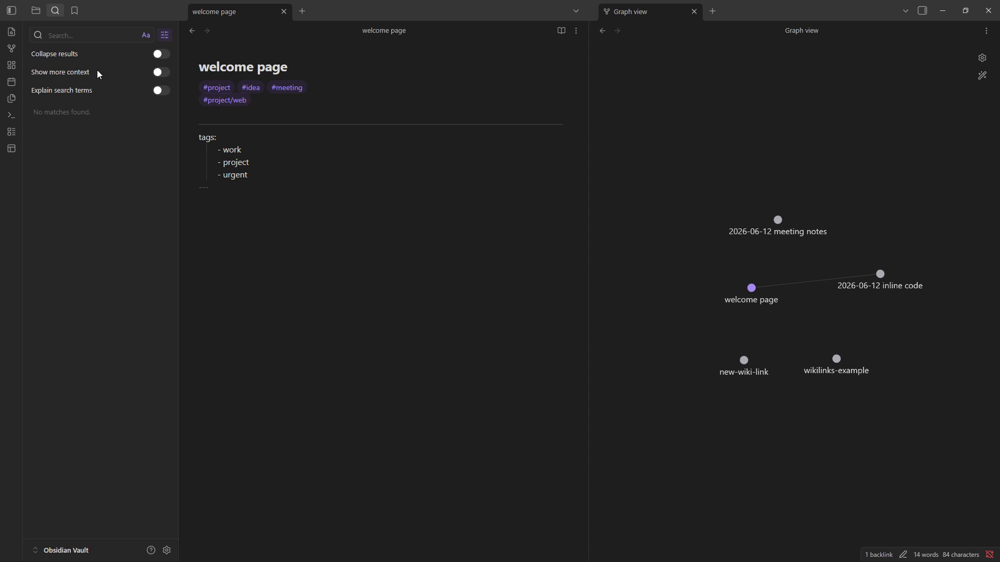
pyautogui.click(166, 34)
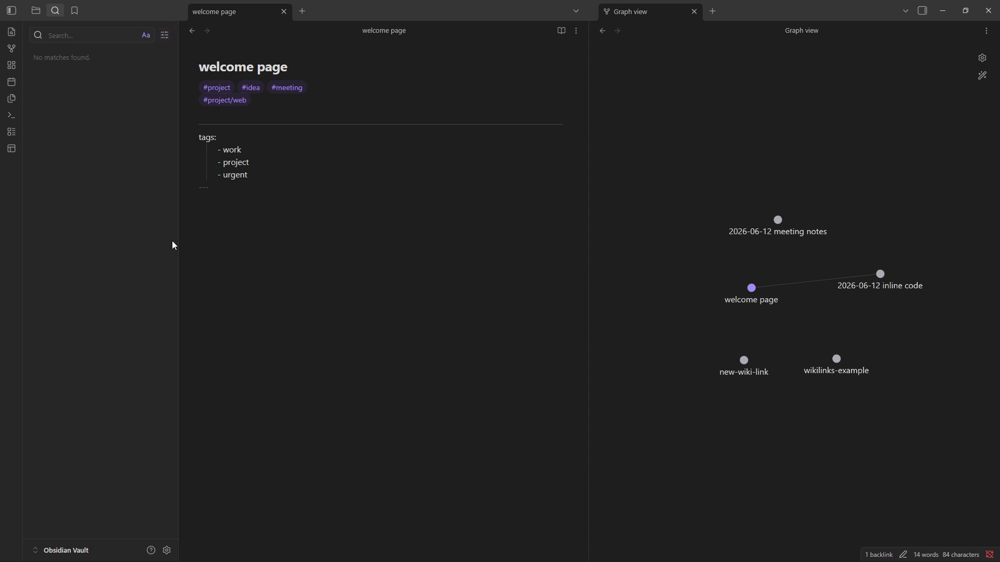
pyautogui.click(36, 10)
pyautogui.click(365, 247)
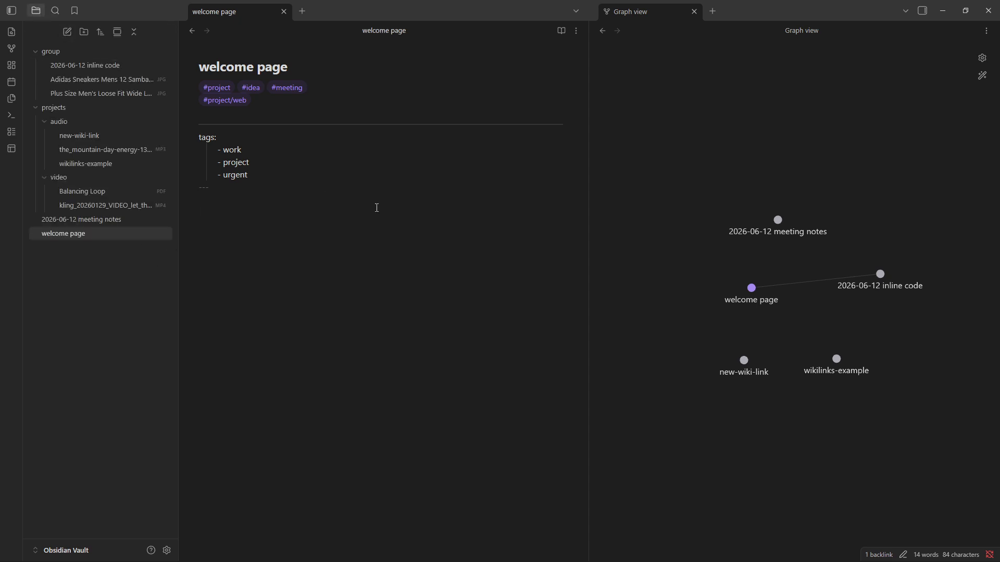